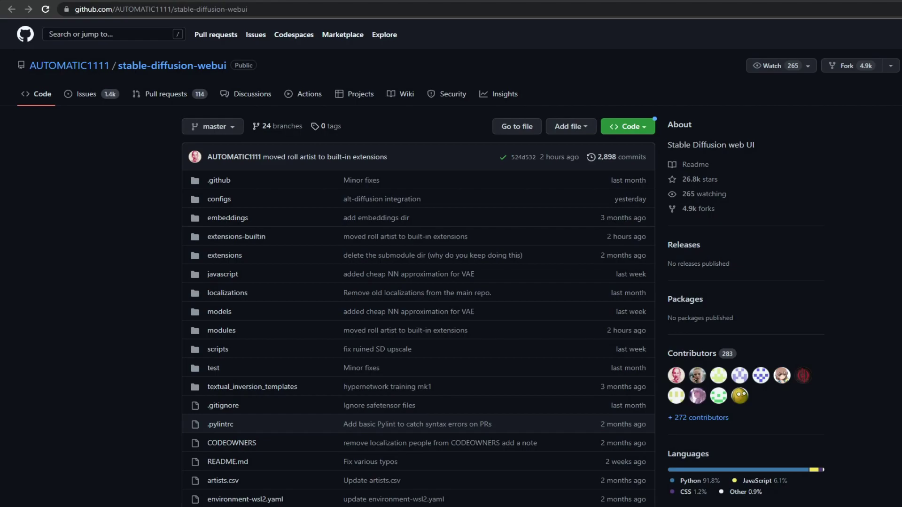
- Scroll through the feature list in the GitHub README
scroll(83, 409, "down", 20)
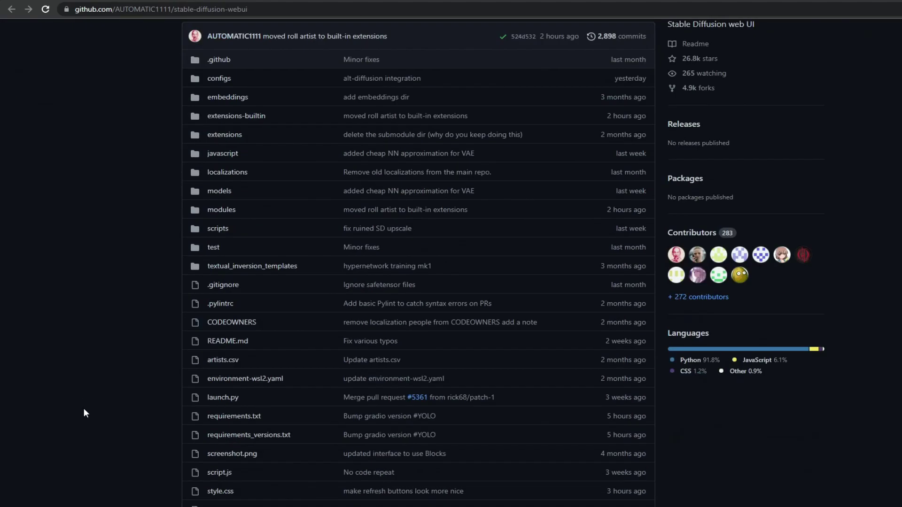
scroll(84, 393, "down", 20)
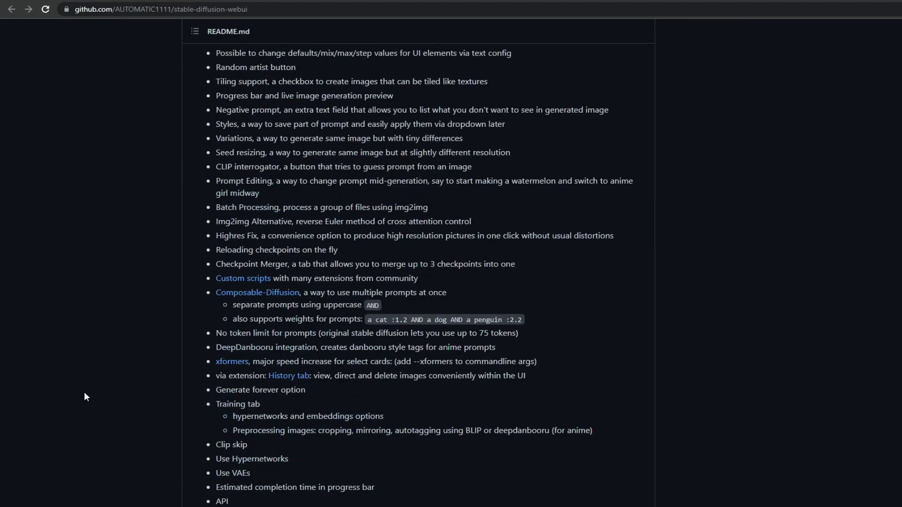
scroll(84, 391, "up", 3)
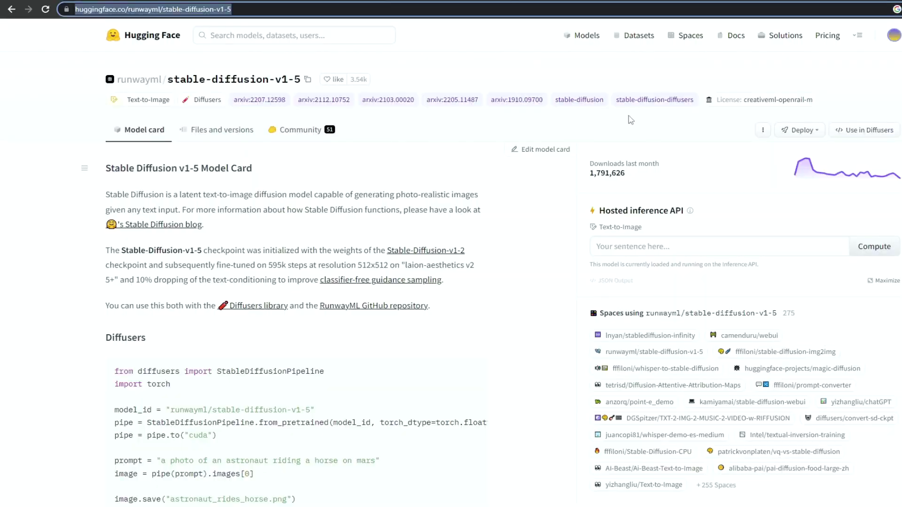
- Open the model's Files and versions list and scroll to find v1-5-pruned-emaonly.ckpt
left_click(227, 137)
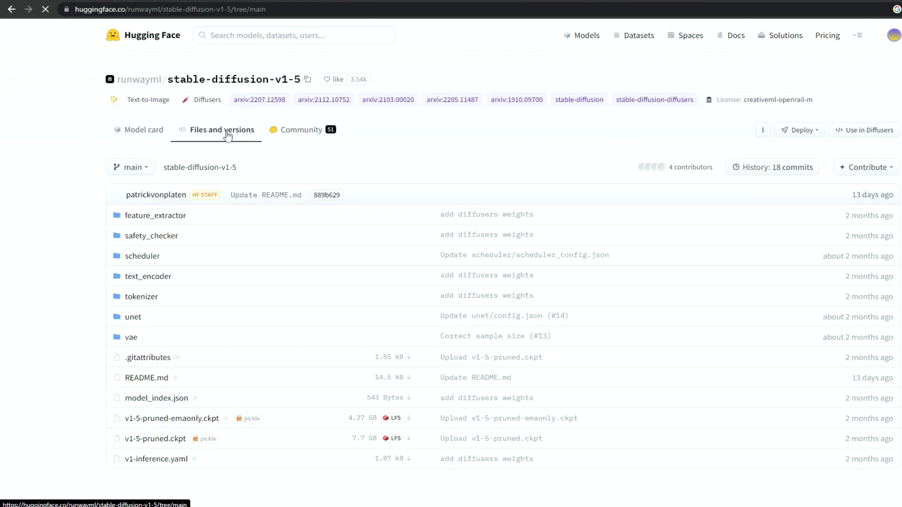
scroll(221, 282, "down", 1)
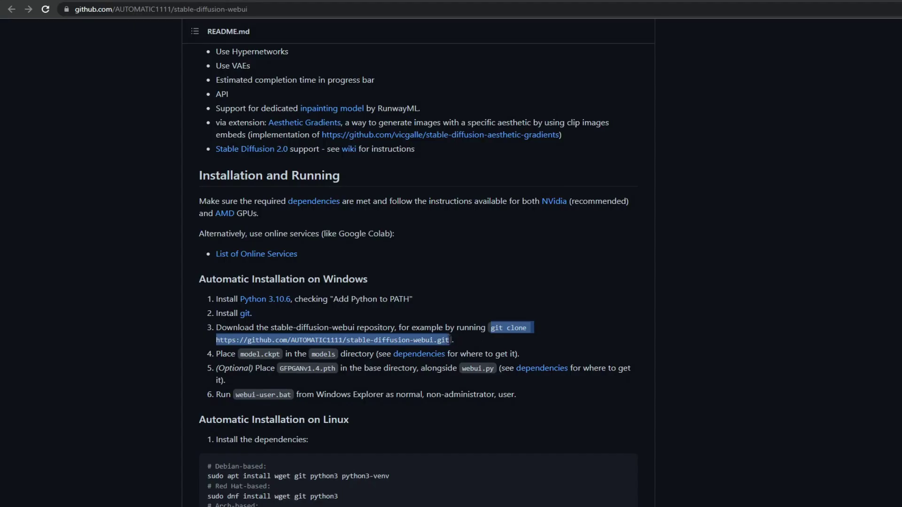
- Copy the stable-diffusion-webui git clone command and paste it into a new Command Prompt
right_click(444, 340)
left_click(466, 346)
left_click(468, 349)
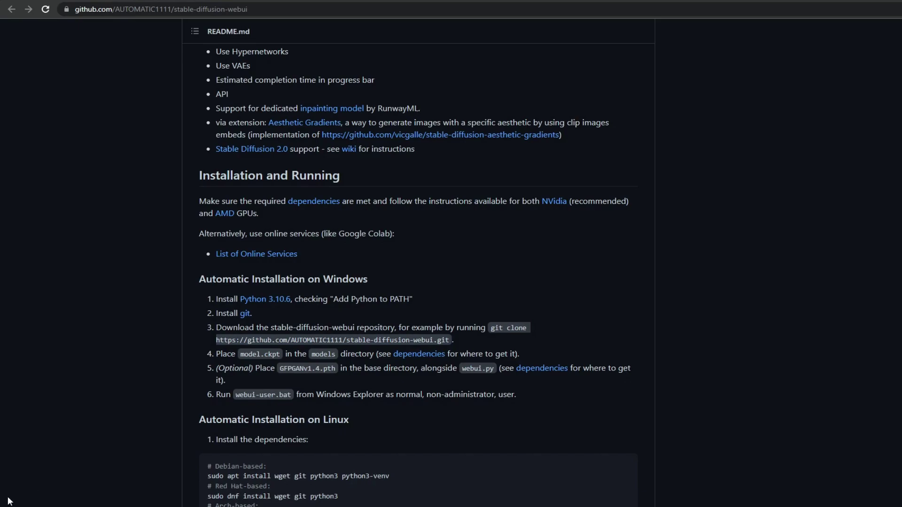
key("super")
type("cmd")
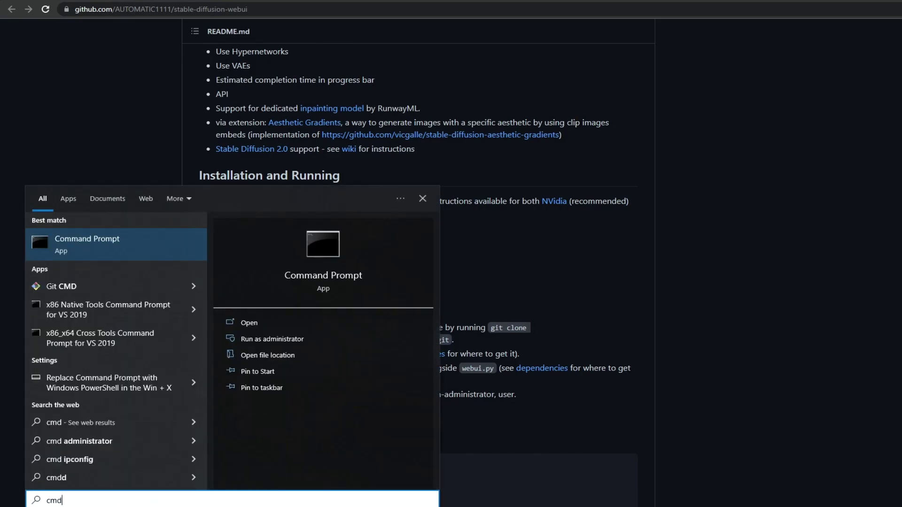
key("Return")
key("ctrl+v")
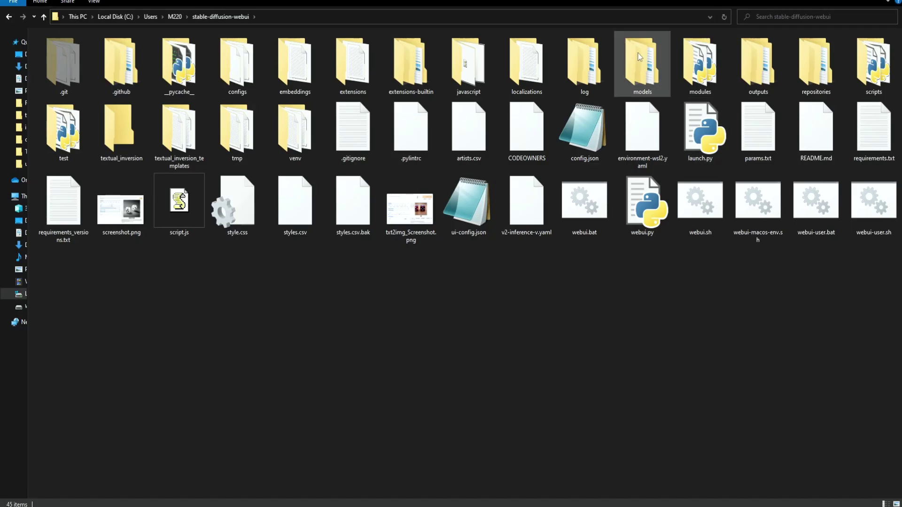
- Check the models > Stable-diffusion folder for the checkpoint, then return to stable-diffusion-webui
left_click(642, 71)
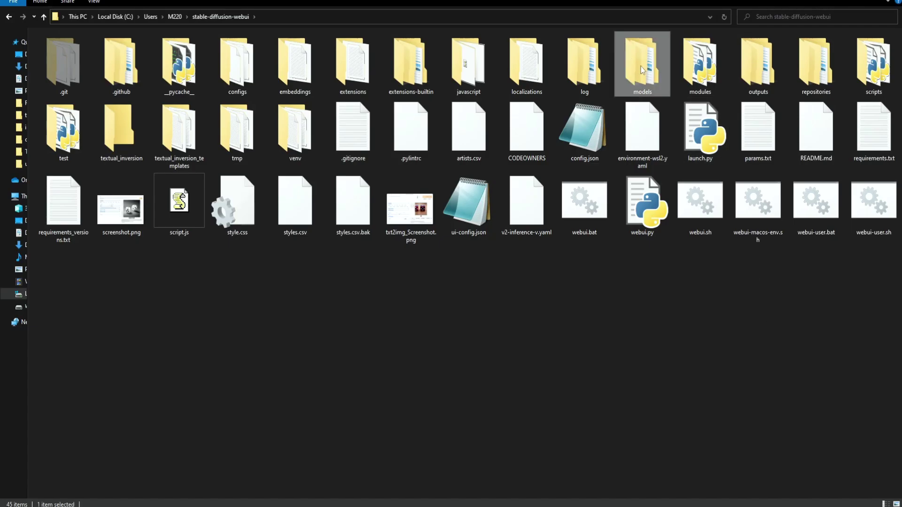
double_click(641, 71)
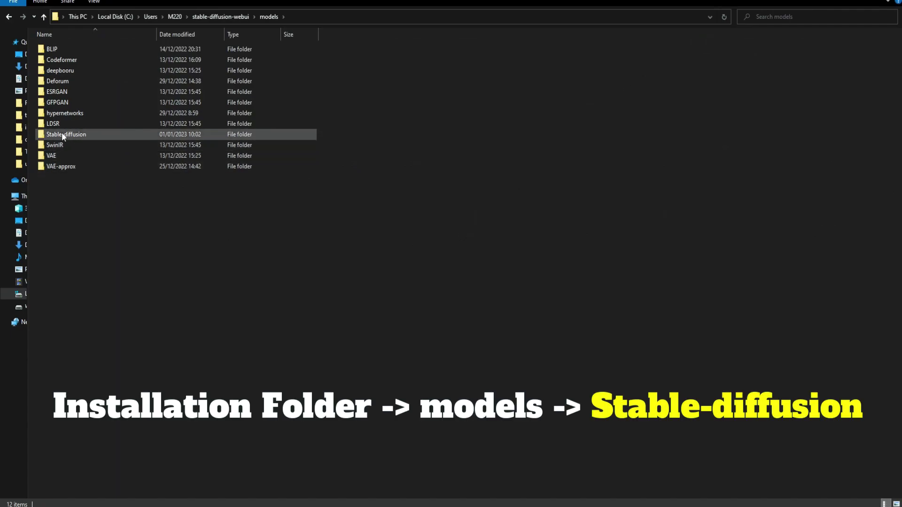
double_click(80, 132)
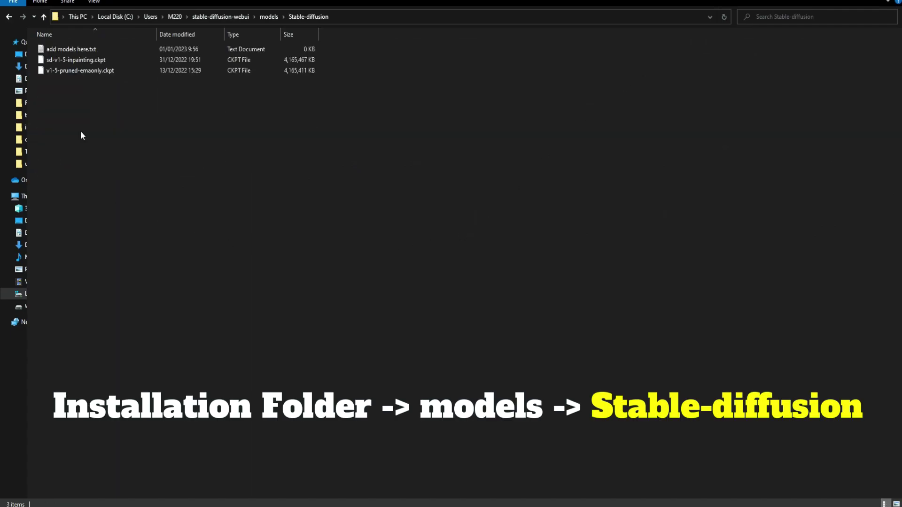
left_click(221, 16)
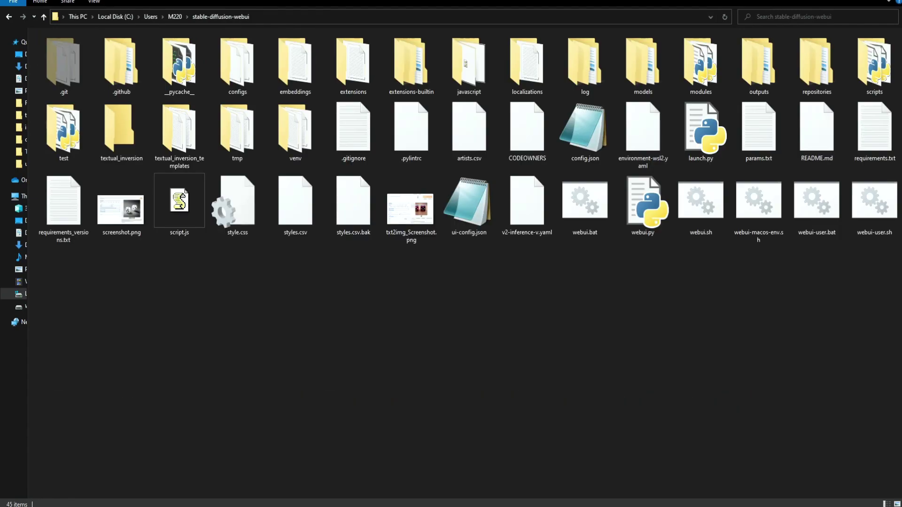
- Open webui-user.bat in Notepad for editing
left_click(810, 199)
right_click(811, 207)
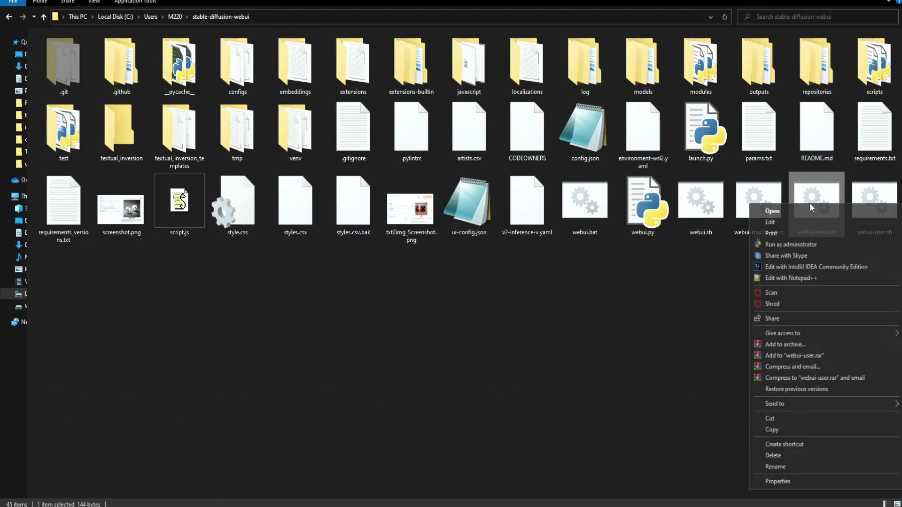
left_click(795, 221)
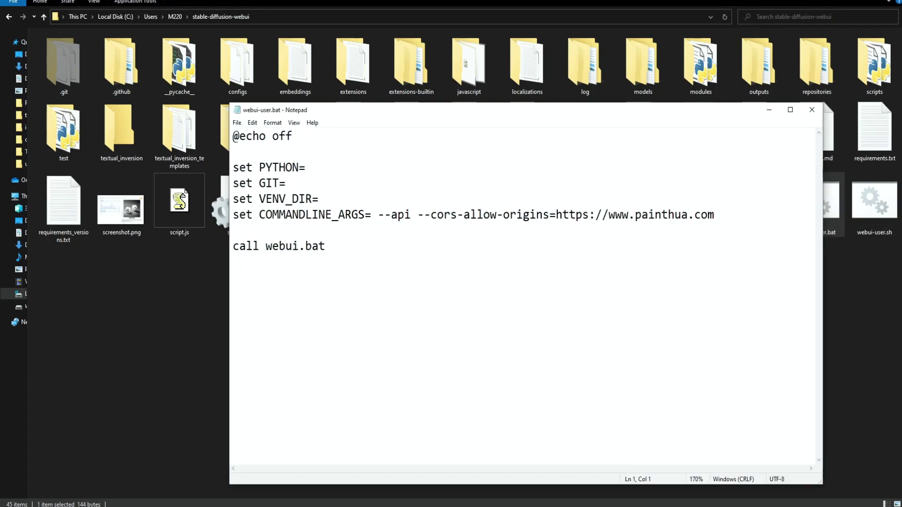
- Locate the Python 3.10 shortcut via Start search and view its Properties for the python.exe path
key("super")
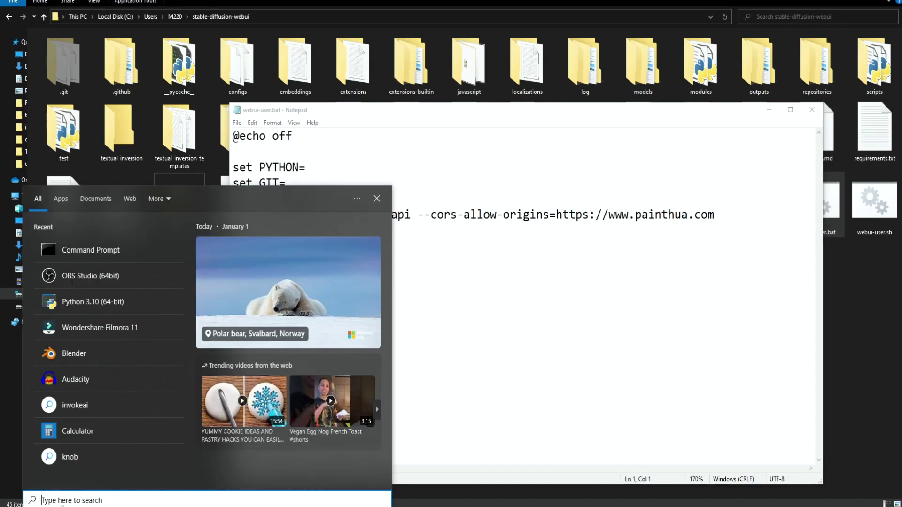
type("python")
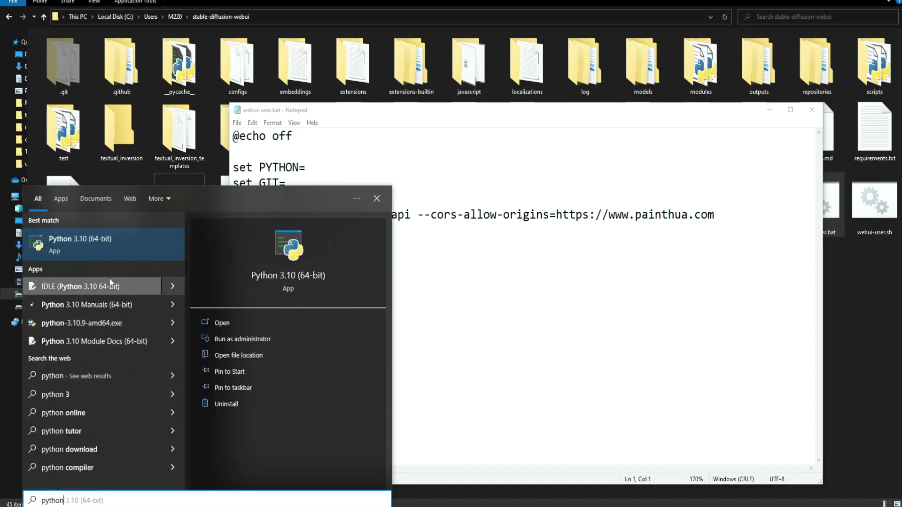
right_click(93, 240)
left_click(120, 265)
right_click(136, 64)
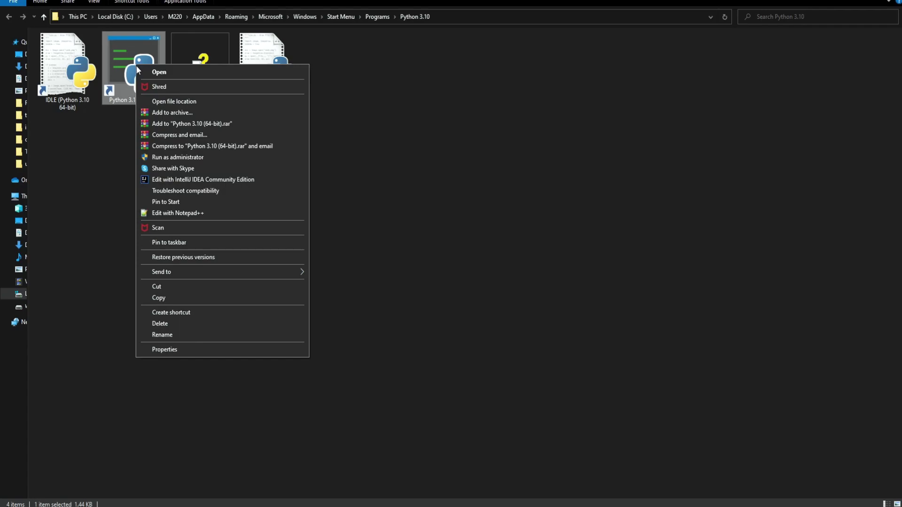
left_click(198, 351)
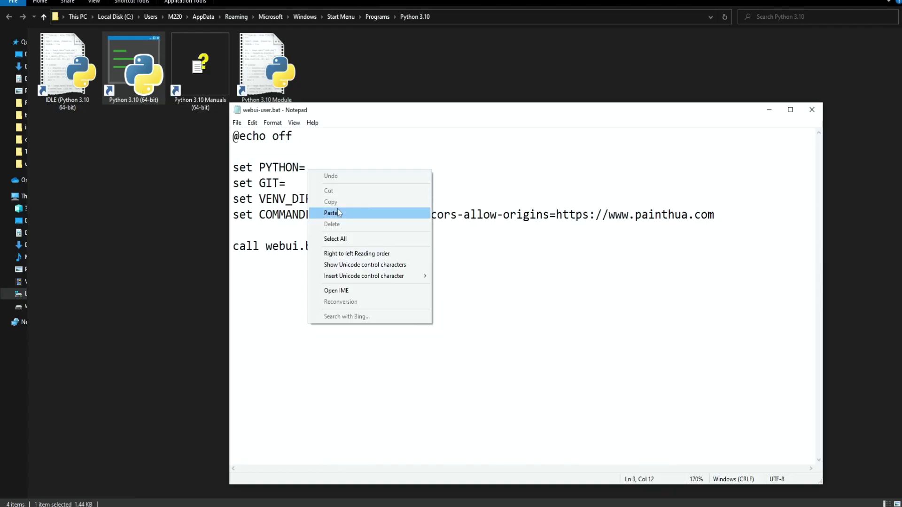
- Wrap the python.exe path after PYTHON= in double quotes and save webui-user.bat
left_click(332, 213)
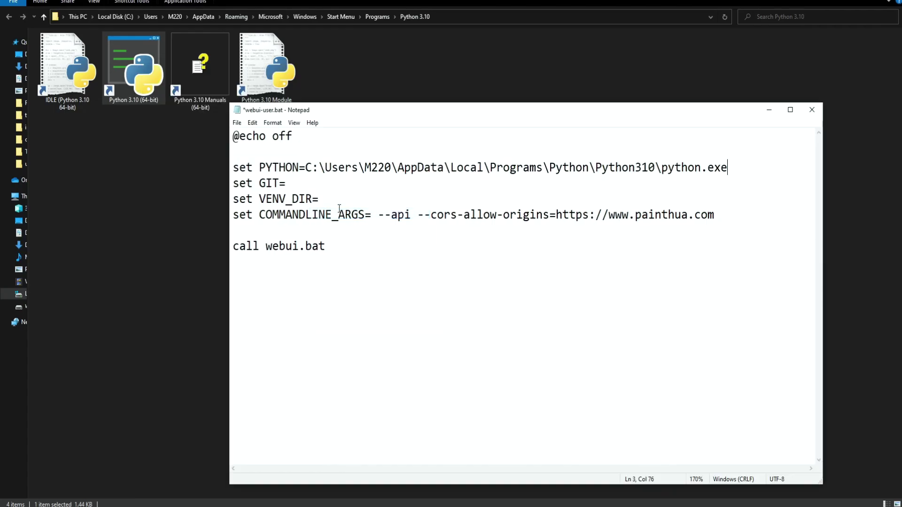
left_click(307, 168)
type("\"")
left_click(739, 170)
type("\"")
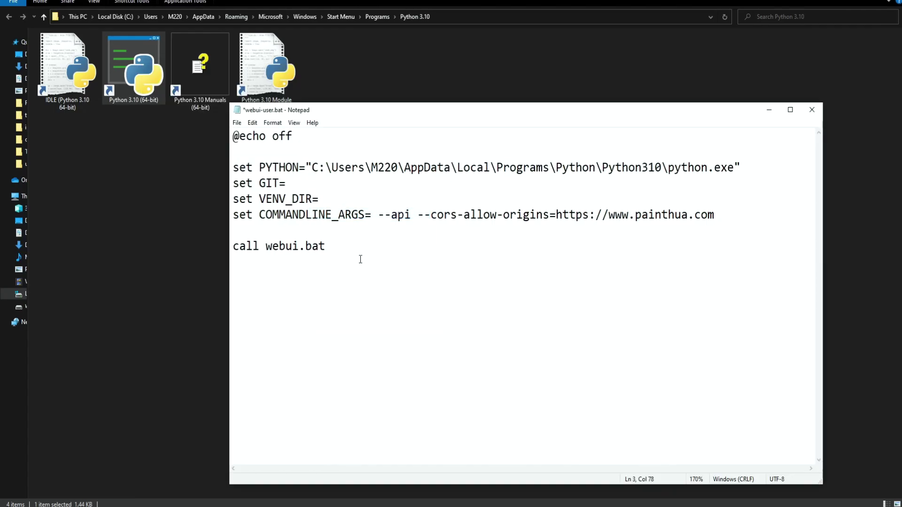
left_click(237, 123)
left_click(258, 168)
- Add a 'git pull' line above call webui.bat and save the file
left_click(293, 230)
type("git pull")
left_click(237, 122)
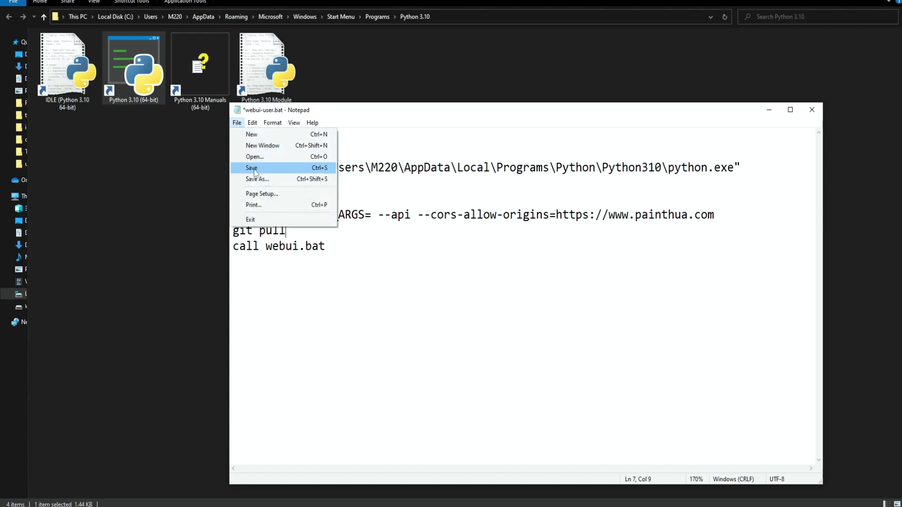
left_click(254, 167)
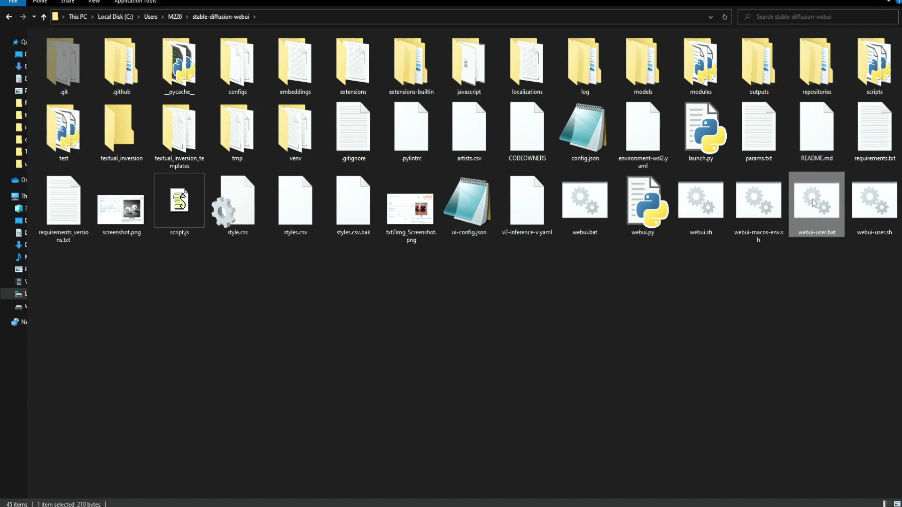
- Run webui-user.bat and select the local URL 127.0.0.1:7860 once the console reports it
double_click(813, 198)
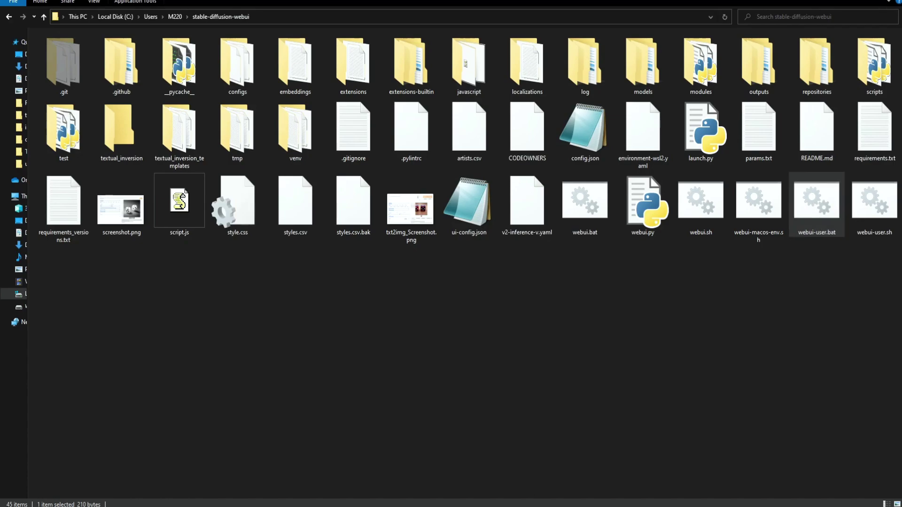
left_click_drag(367, 263, 544, 162)
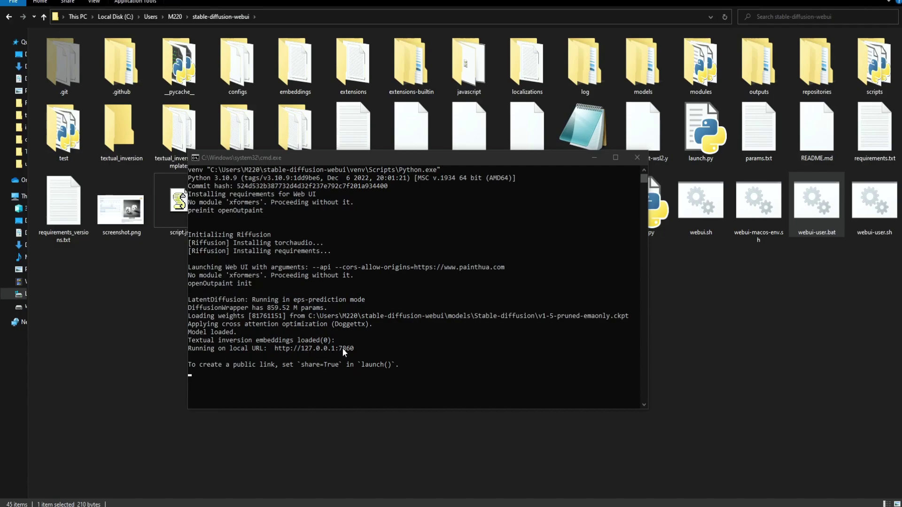
left_click(304, 349)
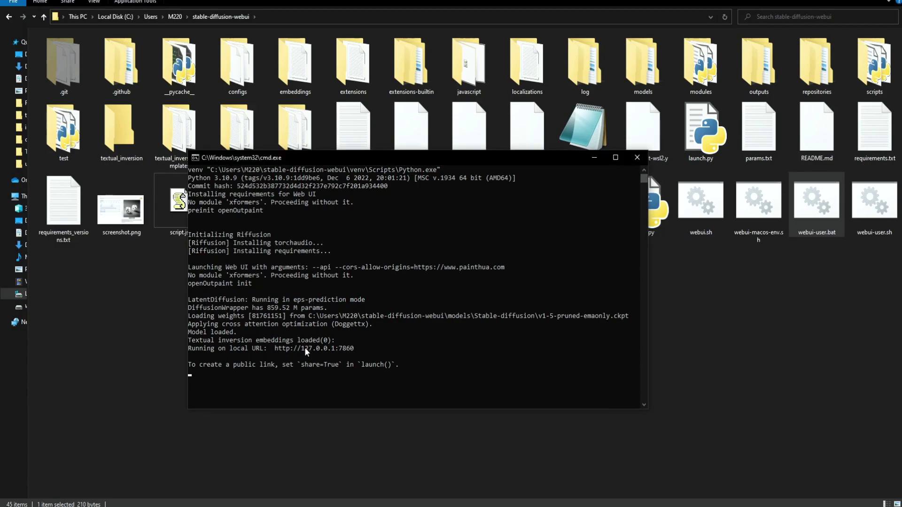
left_click_drag(361, 349, 307, 349)
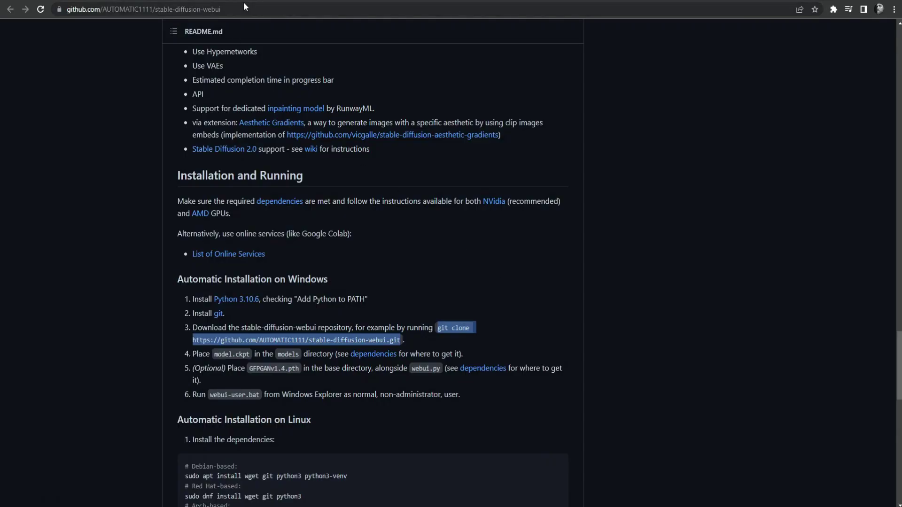
- Paste 127.0.0.1:7860 into the browser address bar and load the web UI
left_click(244, 4)
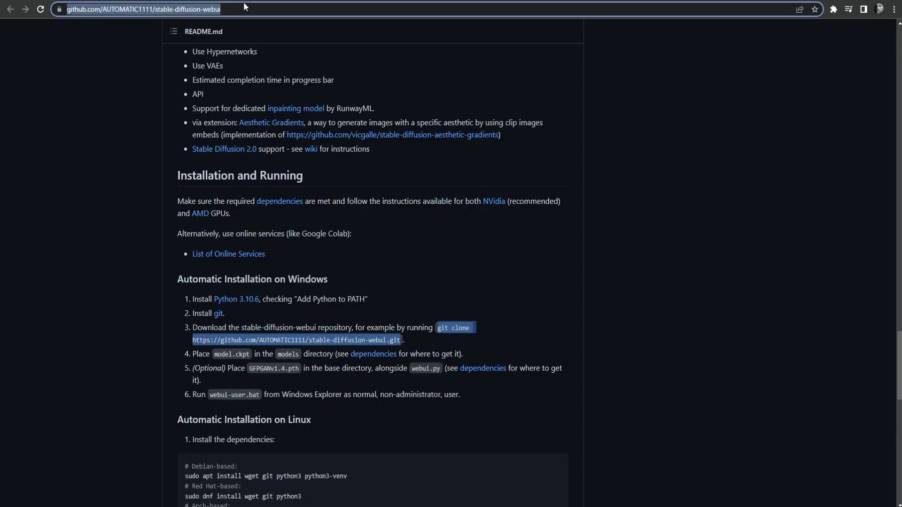
key("ctrl+v")
key("Return")
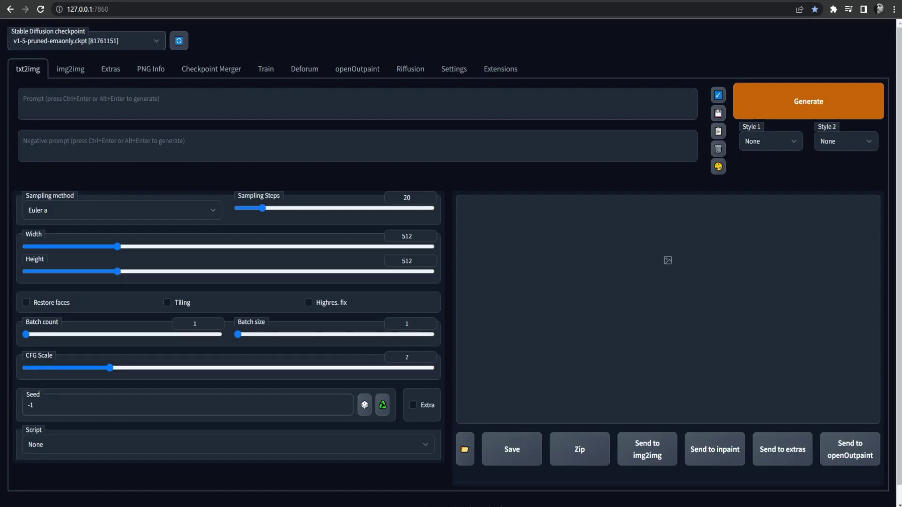